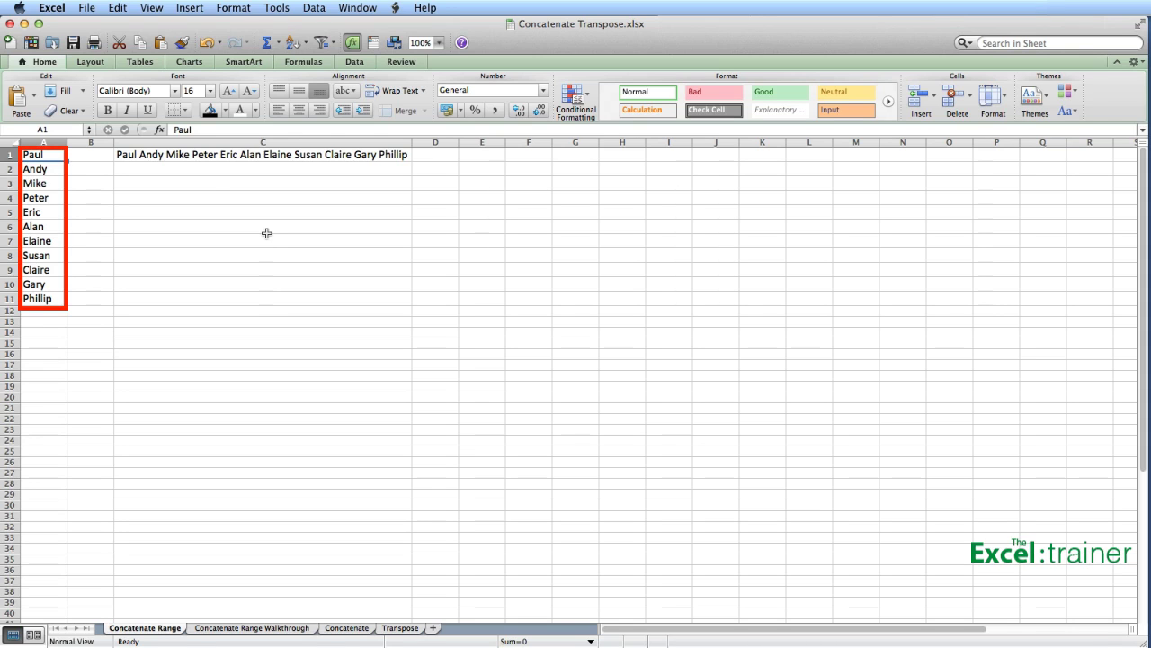
- Examine the combined names in C1 and the CONCATENATE formulas in the Name column, D2:D5, of the Concatenate sheet
click(259, 156)
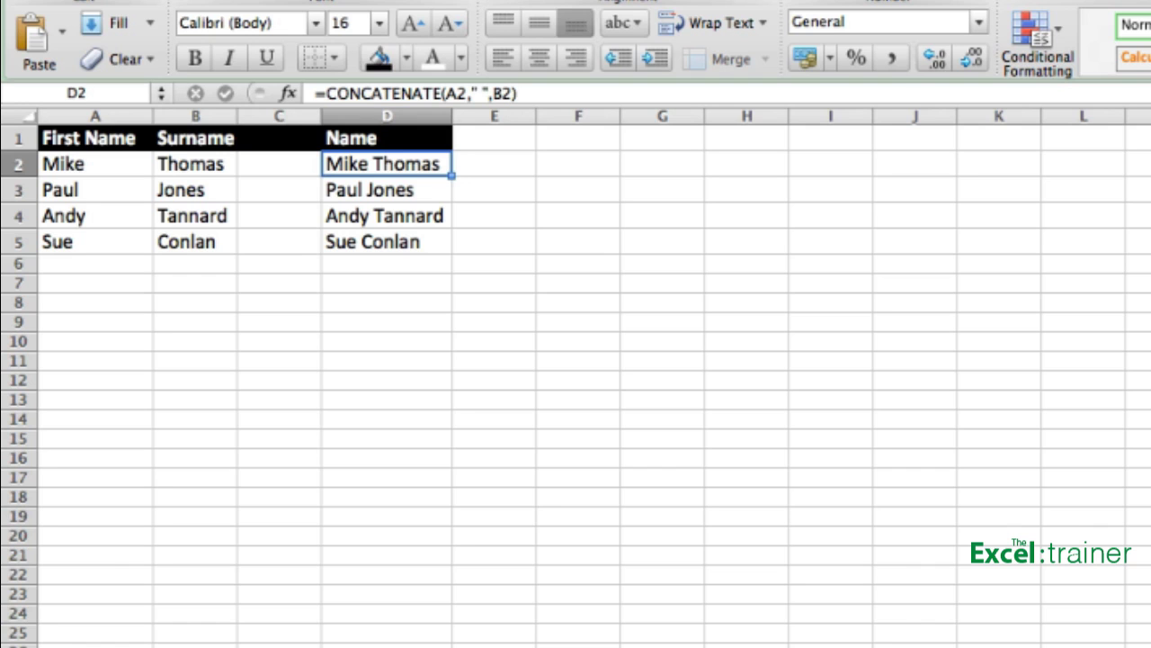
key(Down)
key(Down)
key(Down)
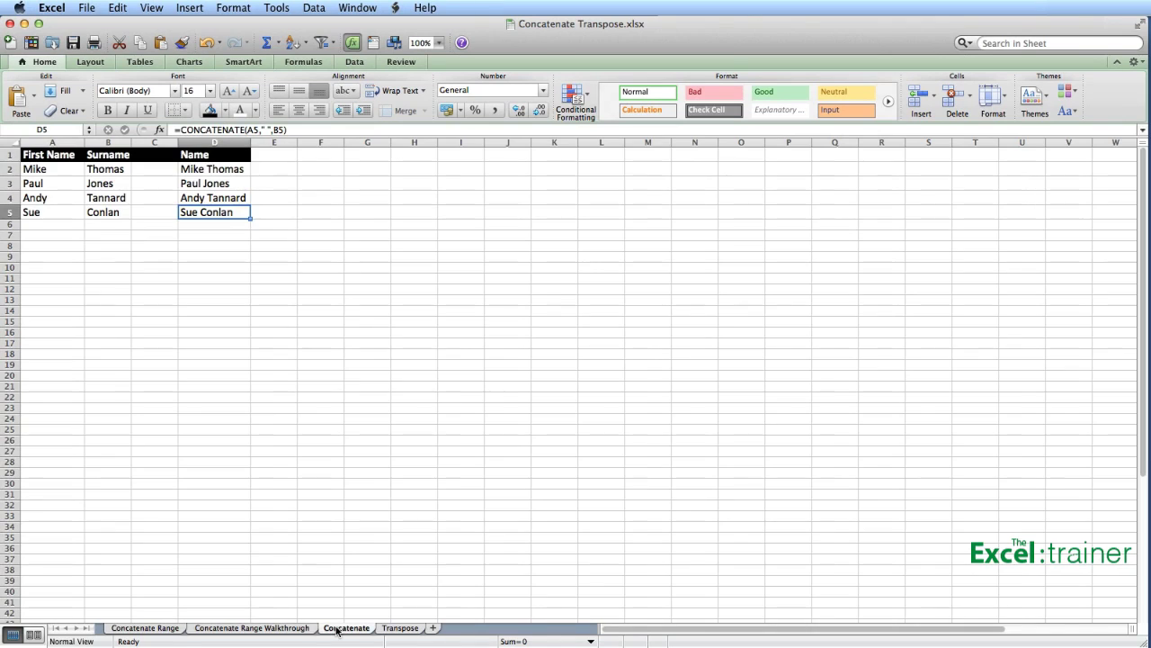
- Examine the TRANSPOSE array formula in the monthly units row, D2:O2, of the Transpose sheet
click(395, 628)
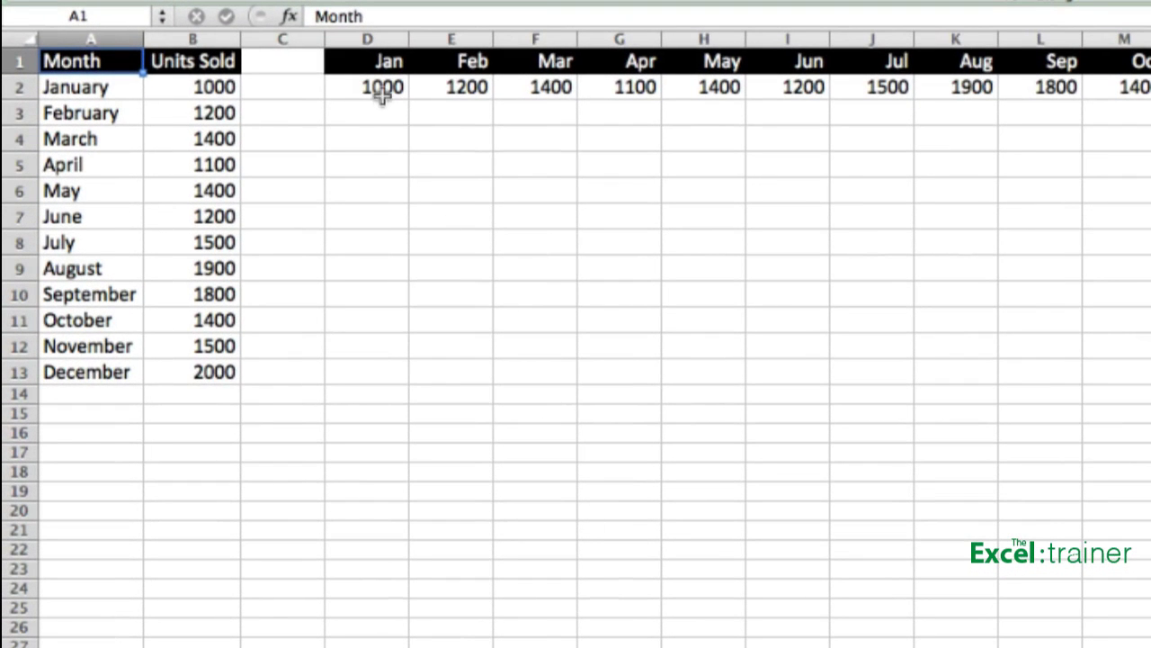
click(380, 84)
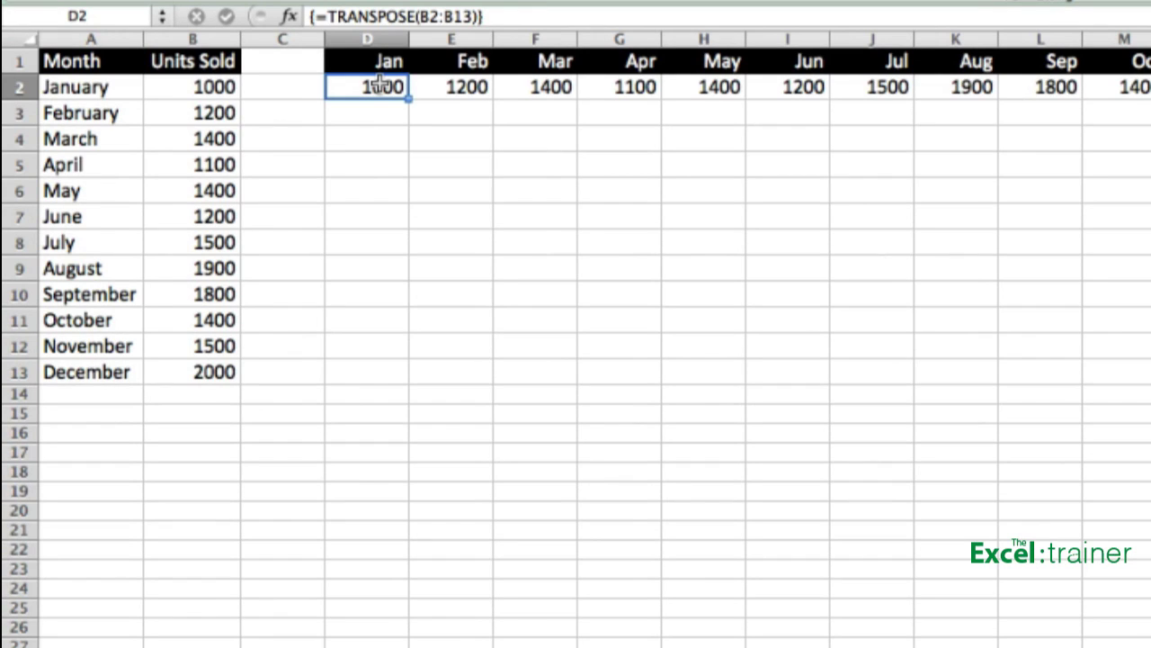
key(Right)
key(Right)
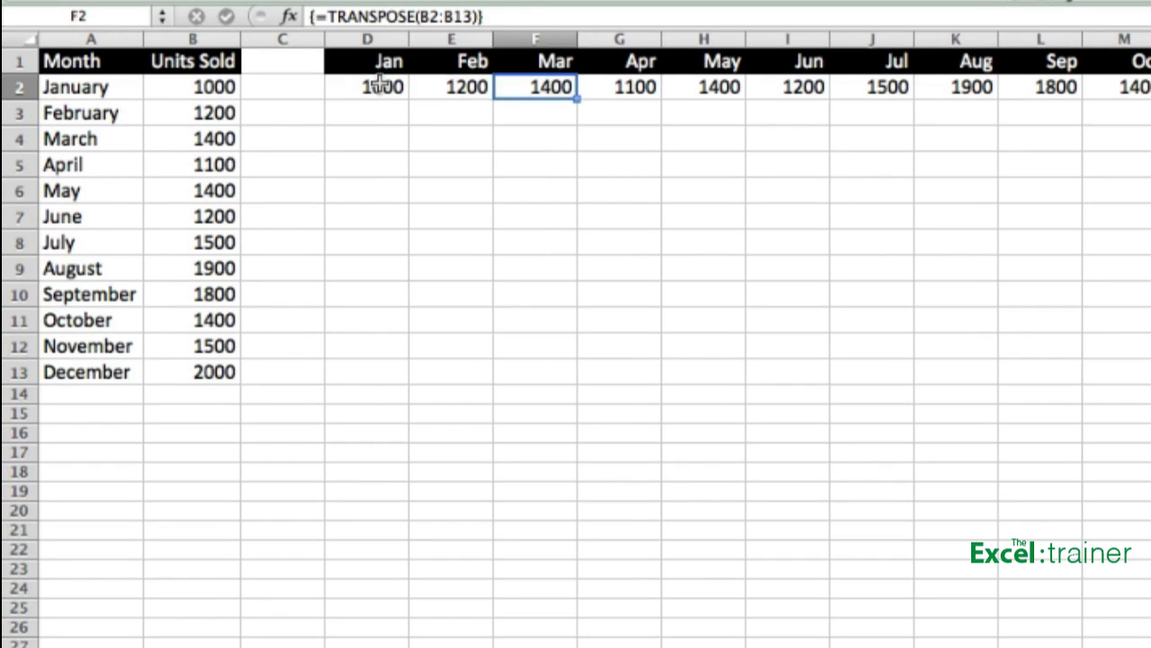
key(Right)
key(Right)
key(Right)
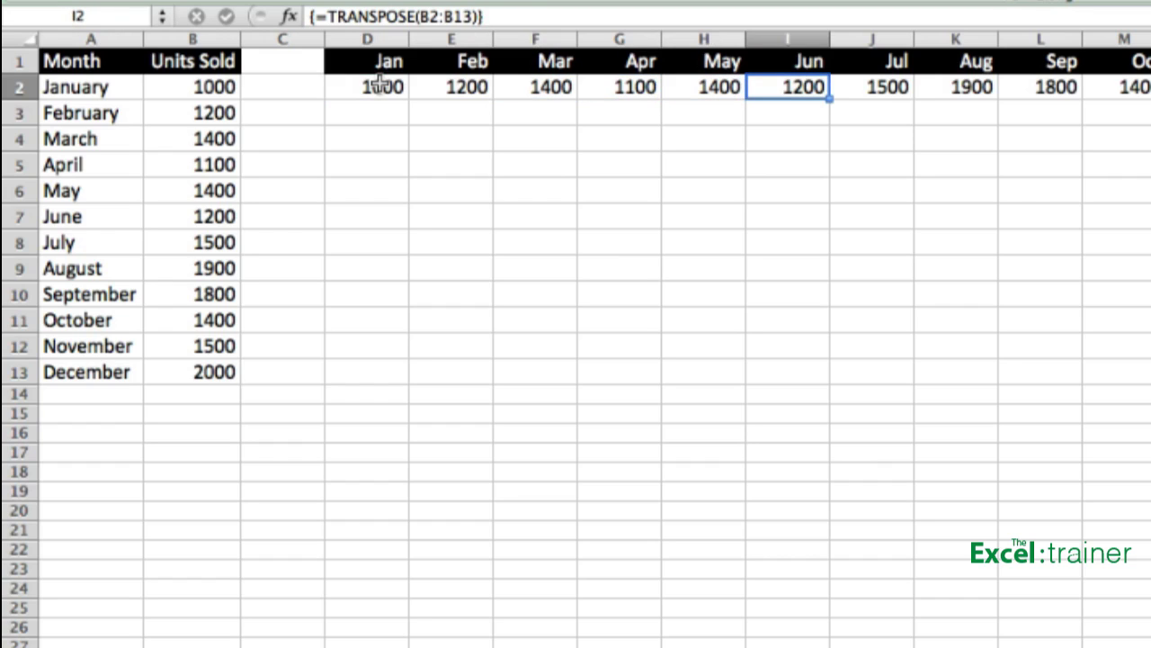
key(Right)
key(Right)
key(Right)
key(Right)
key(Right)
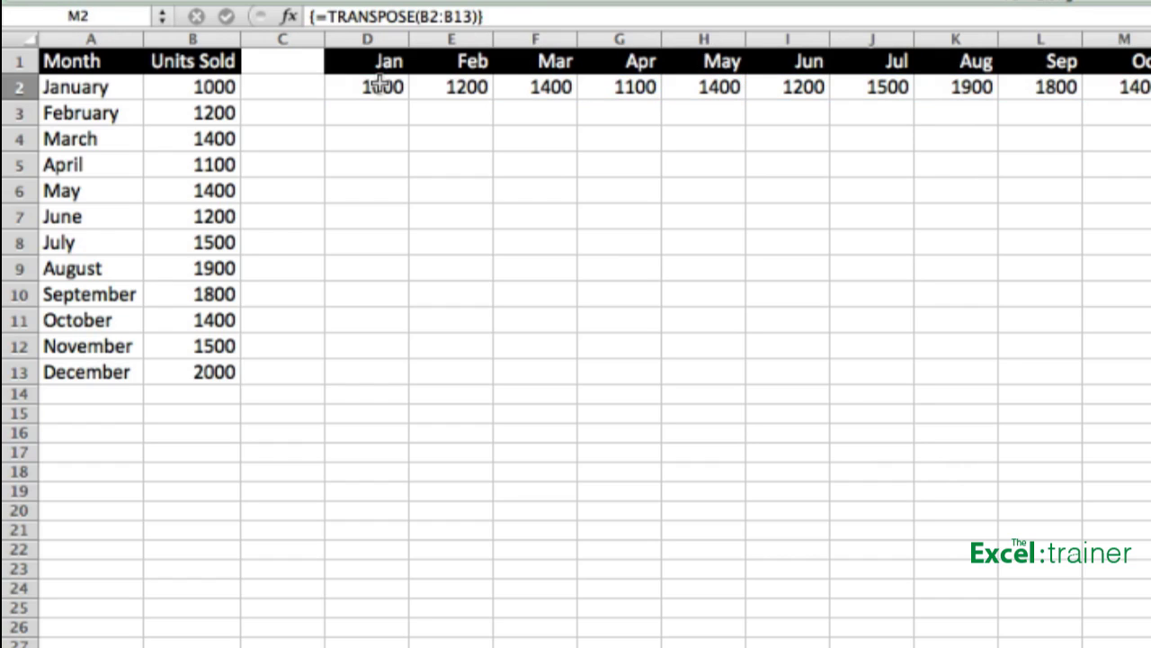
key(Right)
key(Right)
key(Left)
key(Left)
key(Left)
key(Left)
key(Left)
key(Left)
key(Left)
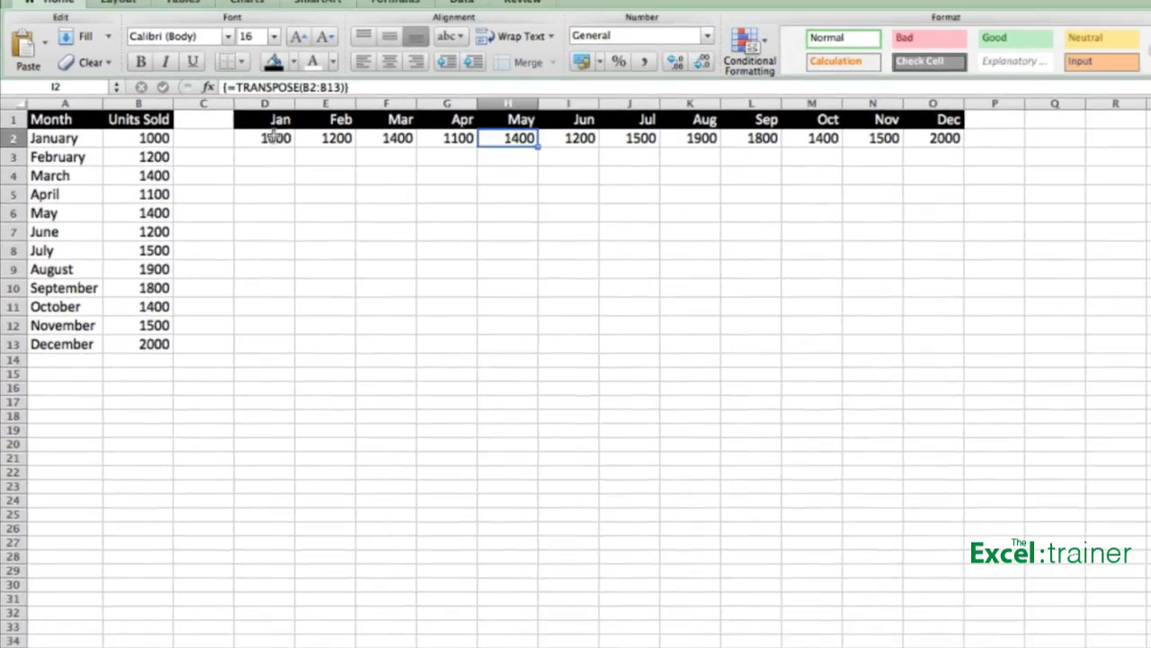
key(Left)
key(Left)
key(Left)
key(Left)
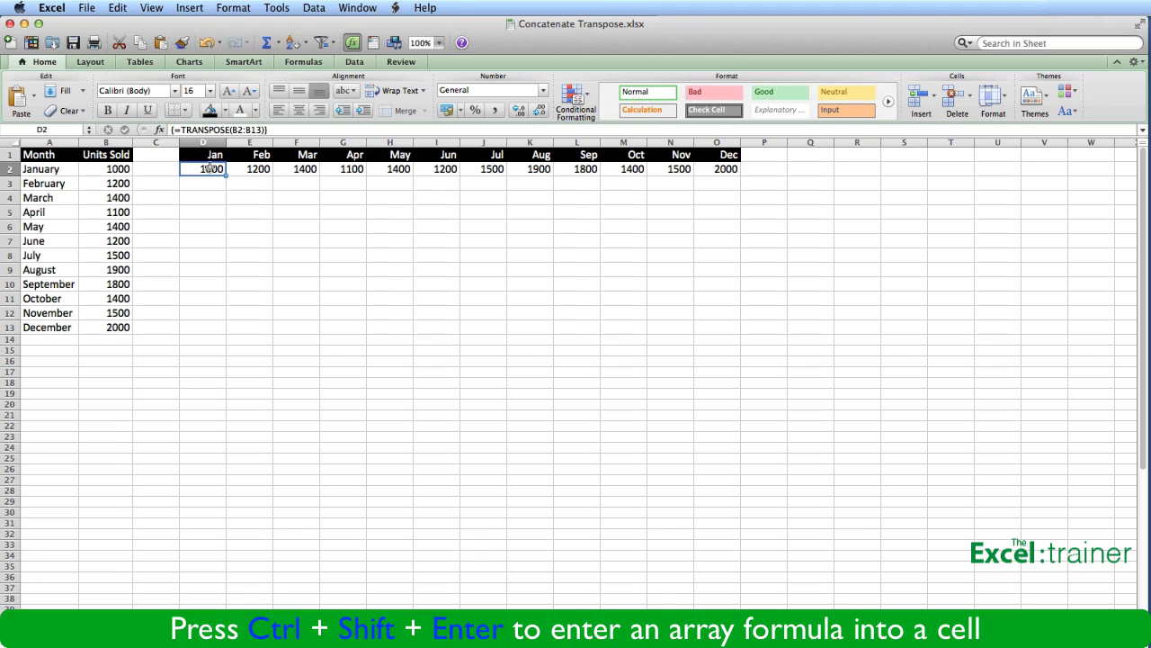
- On the Concatenate Range Walkthrough sheet, begin a formula in C1 reading =transpose(A1:A11)
click(272, 630)
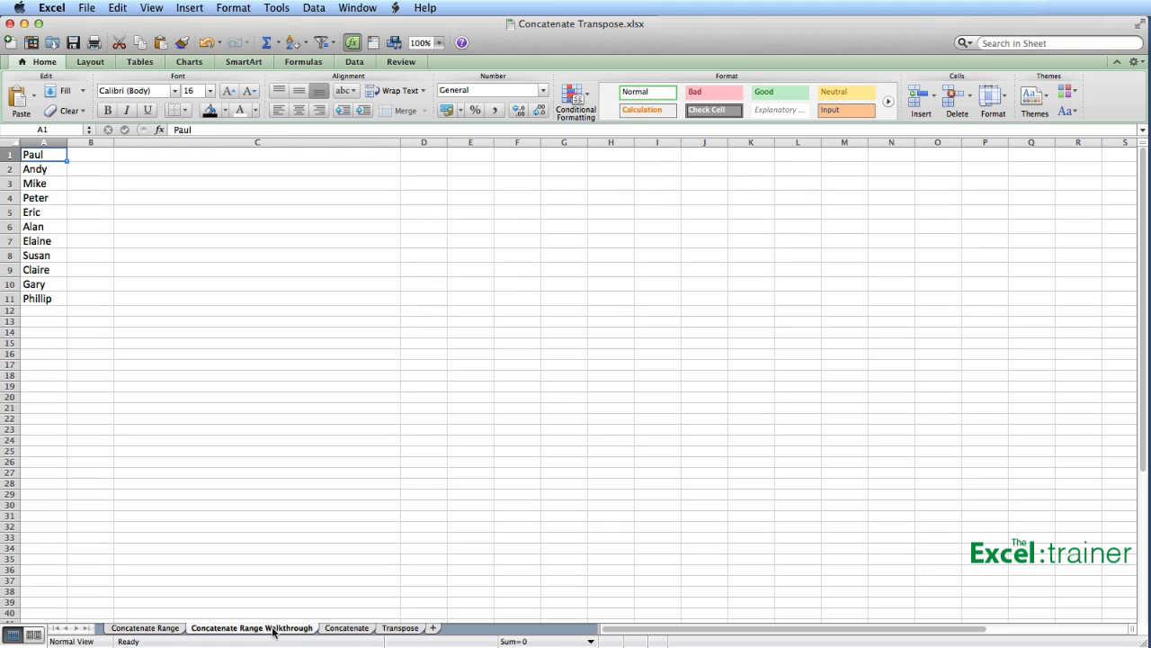
key(Right)
key(Right)
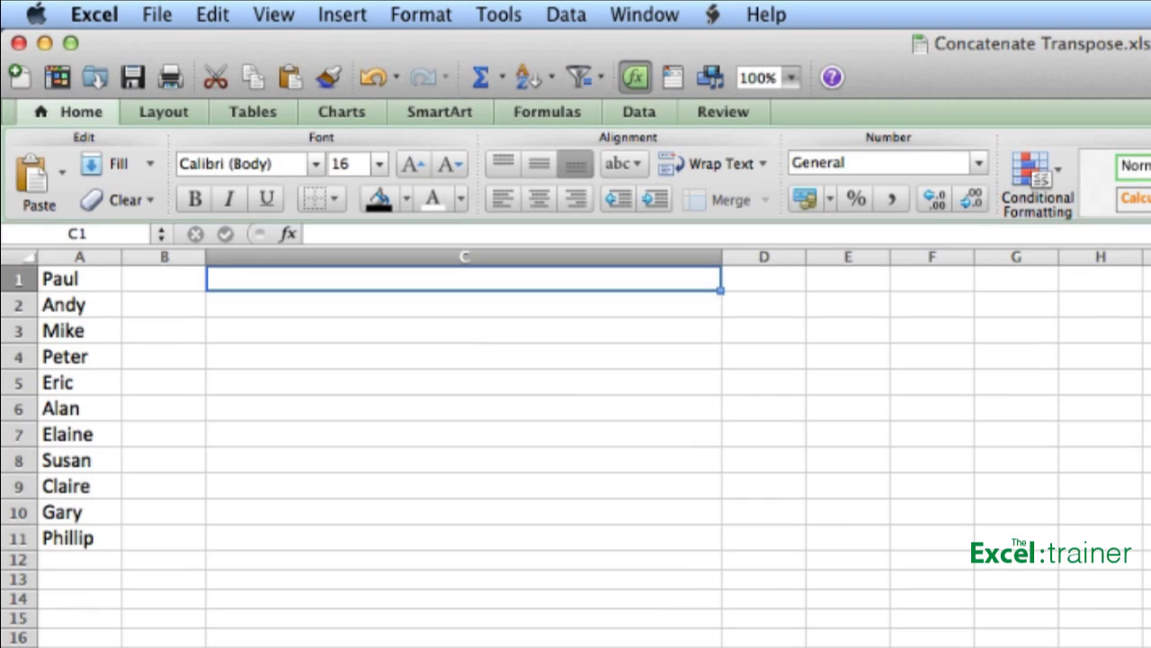
text(=)
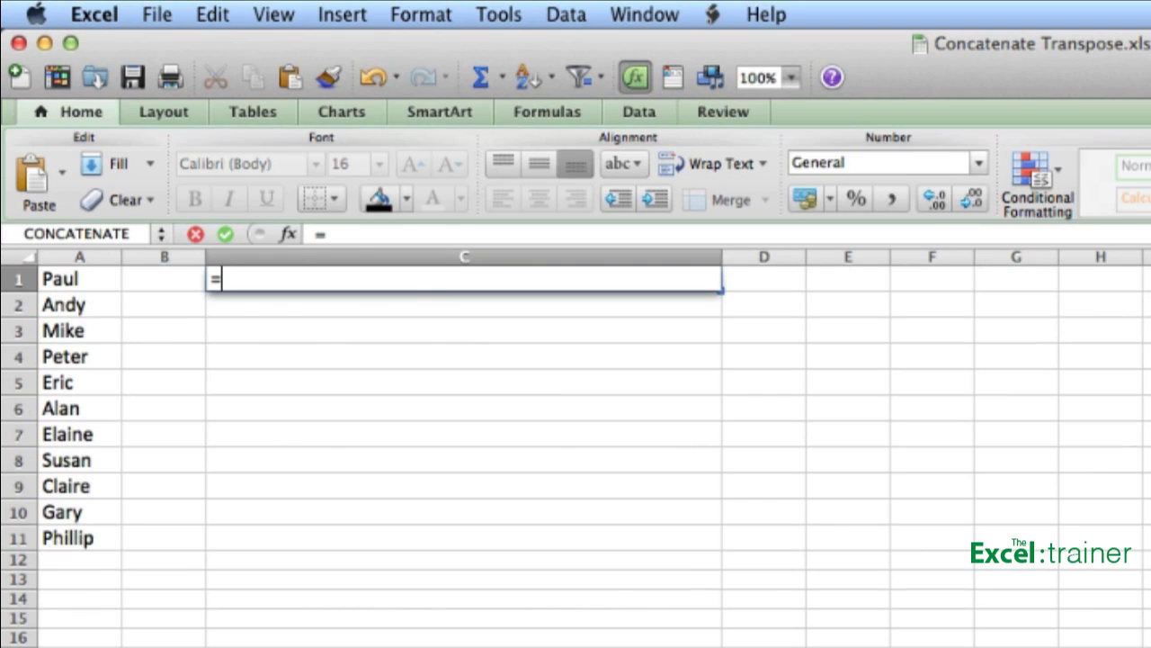
text(transpose)
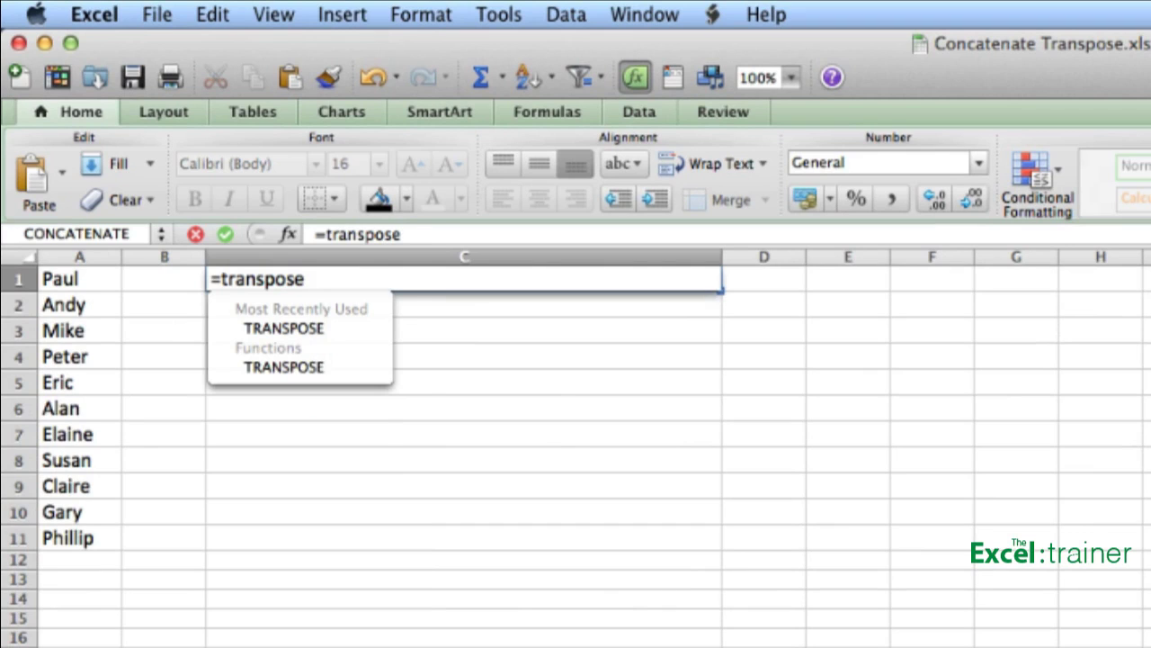
text(()
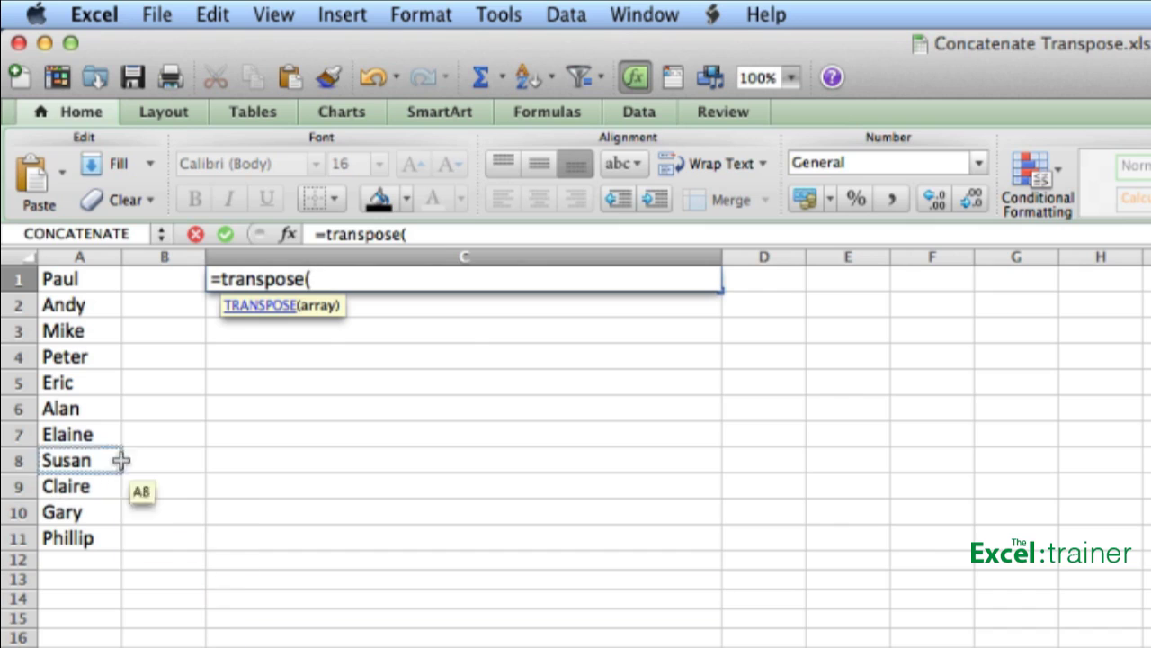
click(60, 279)
drag(60, 279, 62, 411)
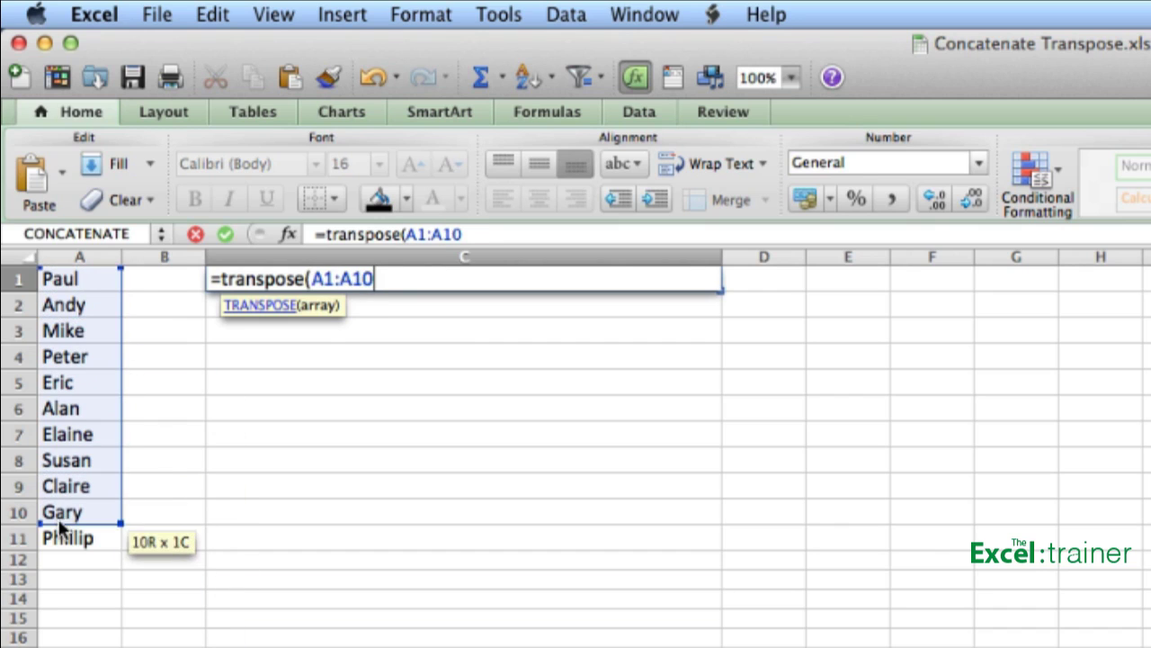
drag(60, 528, 61, 537)
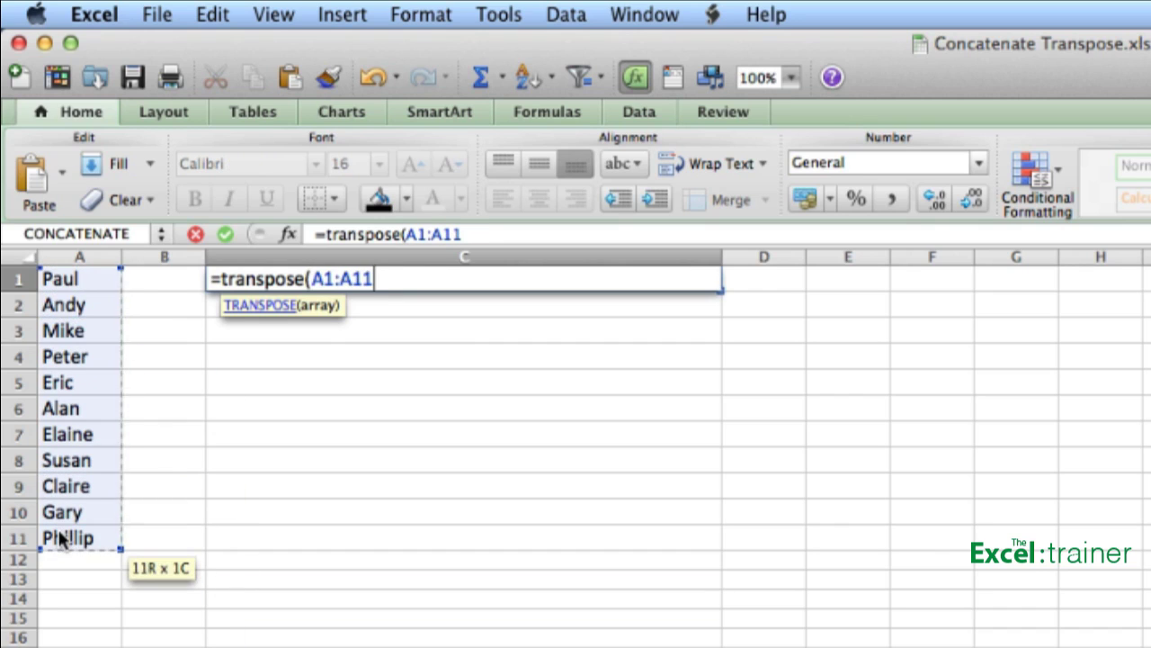
text())
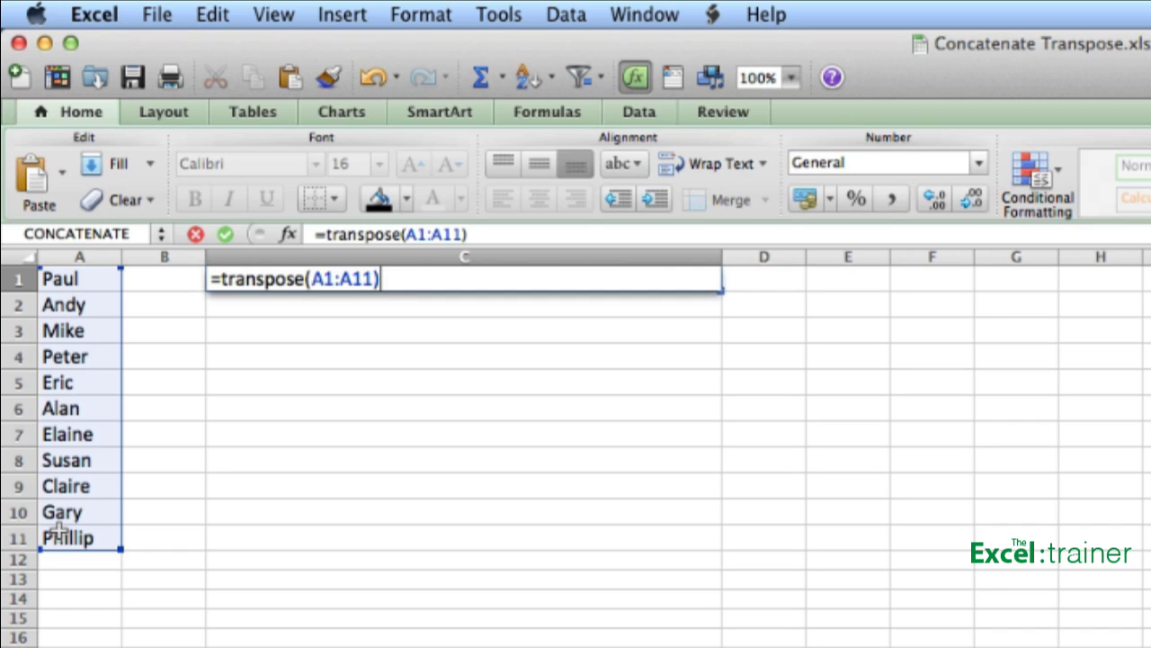
- Append & " " to the transpose formula in C1 and evaluate the expression in place into its array of values
click(499, 234)
text(& ")
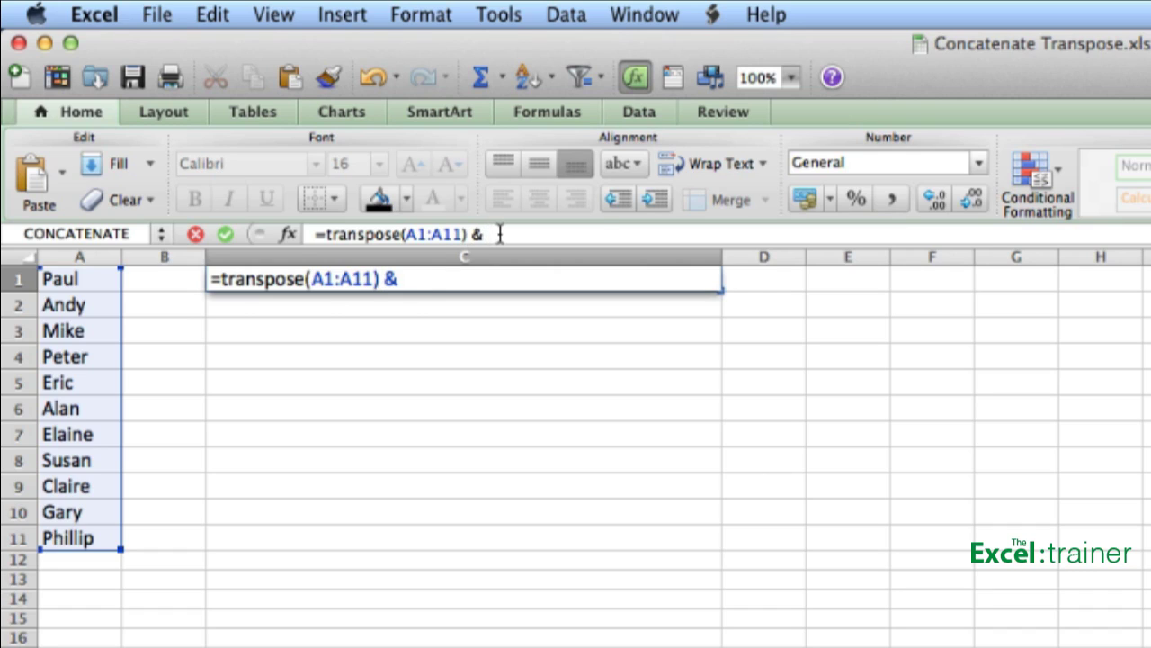
text( ")
key(F9)
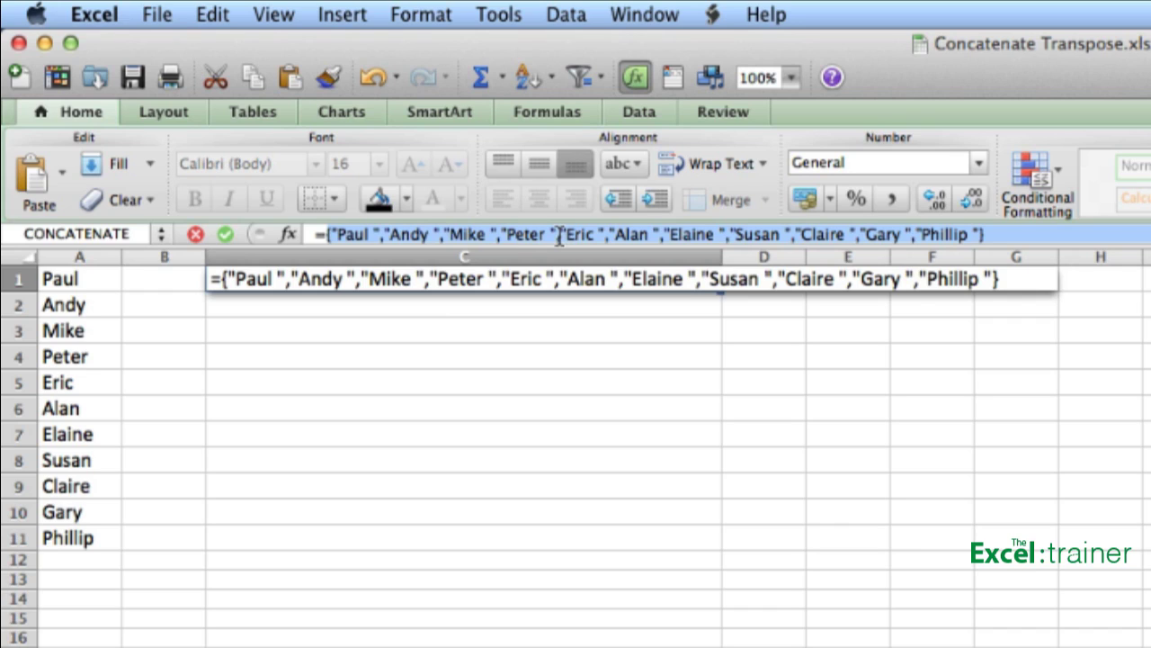
- Remove the closing and opening curly braces around the array of names in the C1 formula
click(1012, 236)
key(BackSpace)
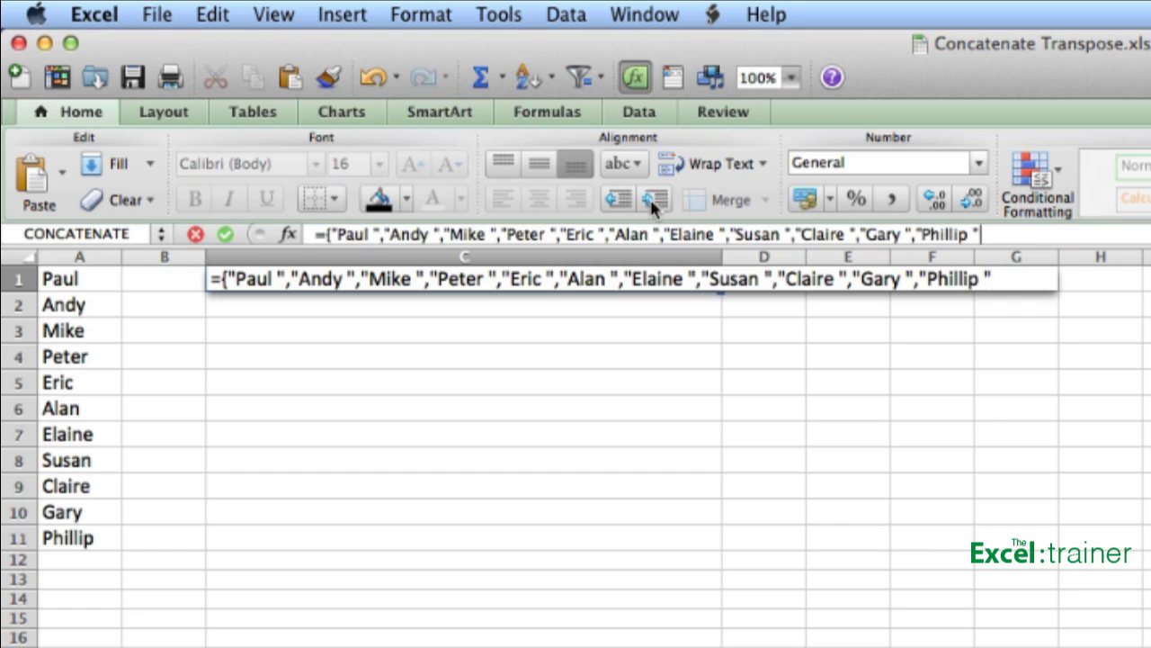
click(330, 234)
key(BackSpace)
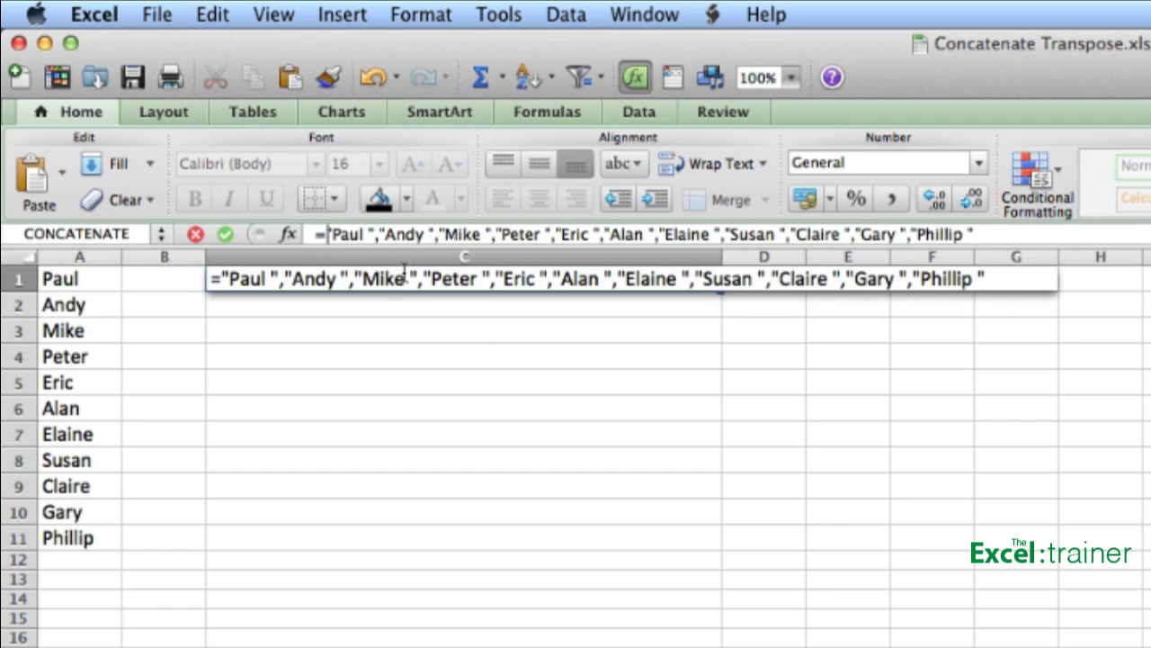
- Wrap the quoted names in C1 in a CONCATENATE function, enter the formula, and widen column C to fit the combined text
text(Con)
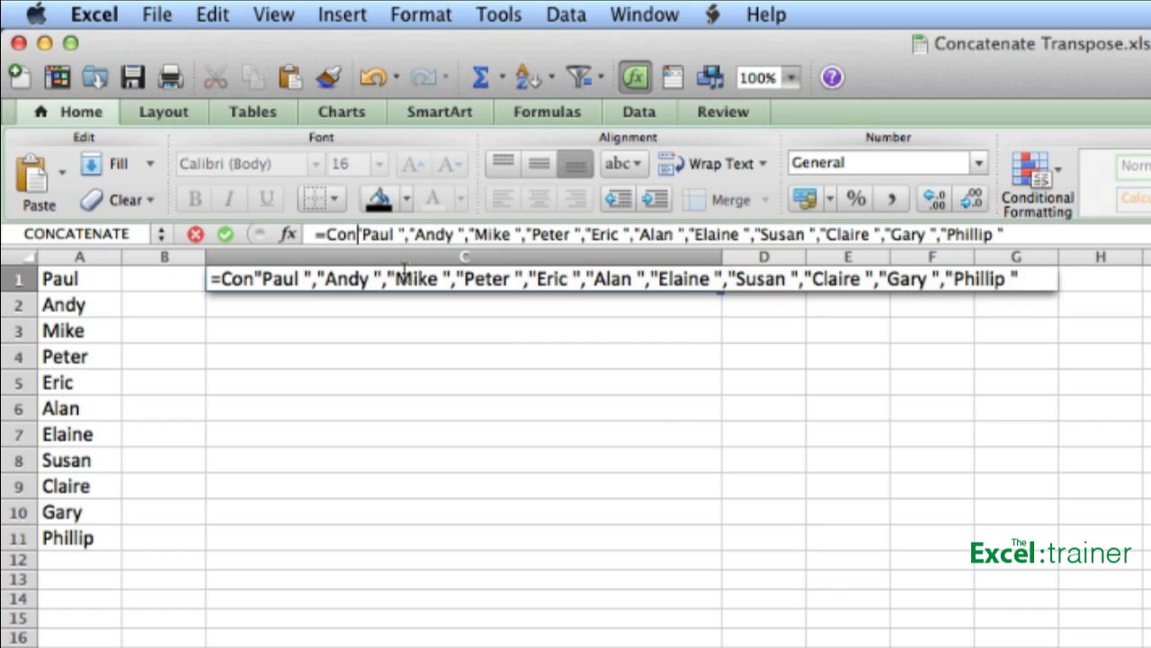
text(catenat)
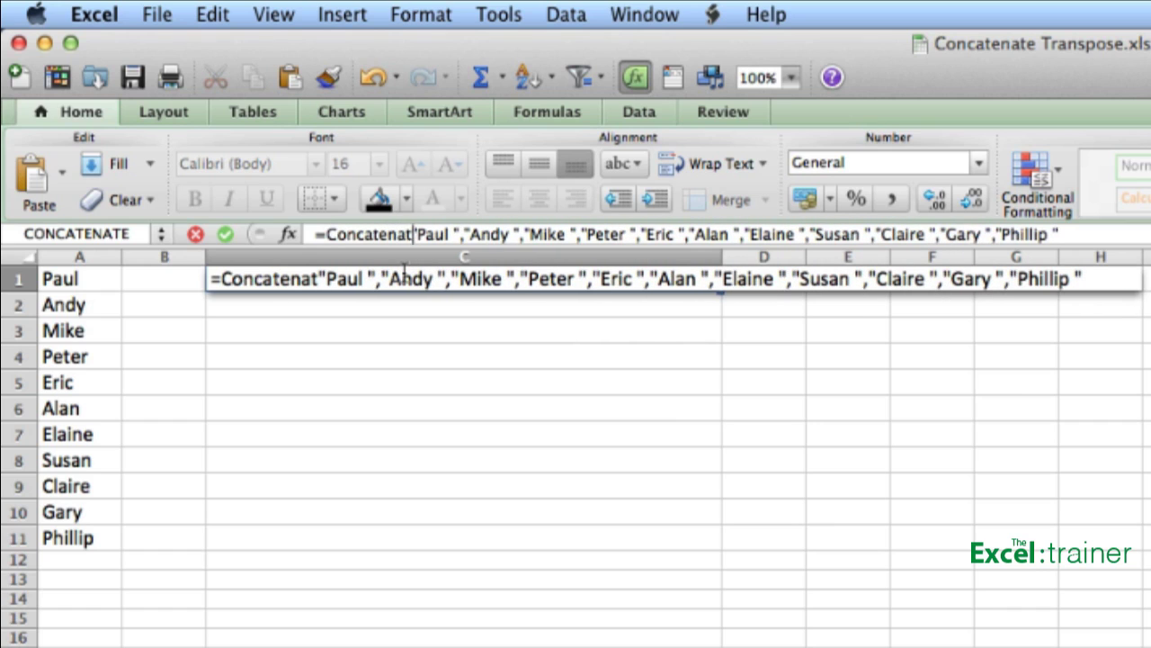
text(()
key(BackSpace)
text(e()
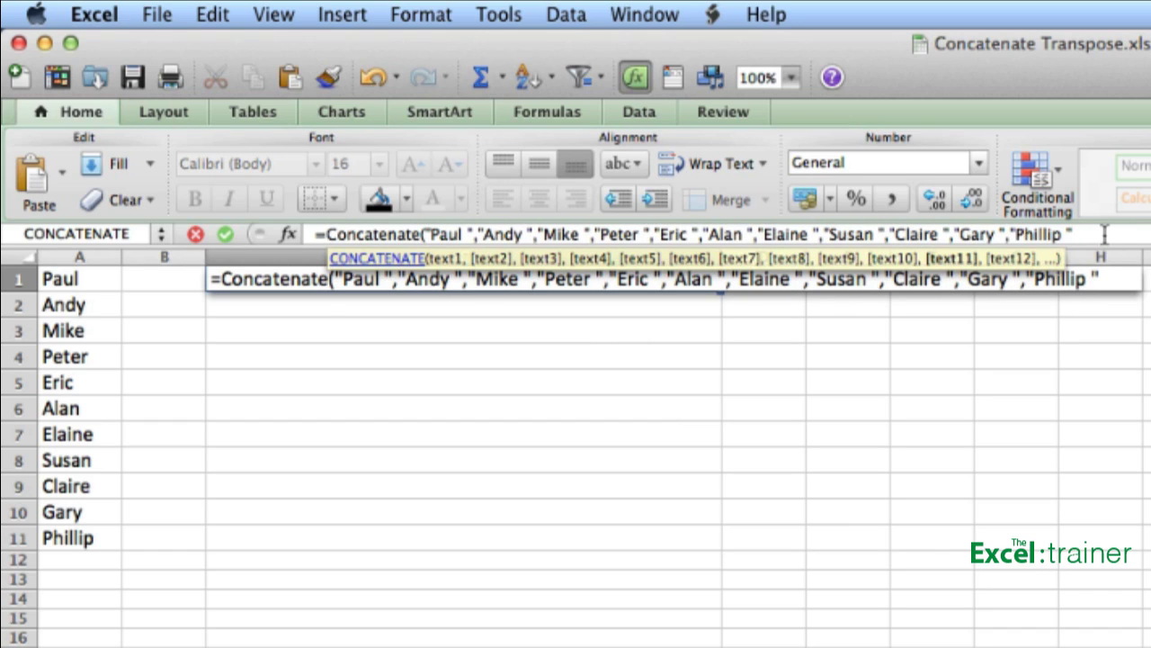
text())
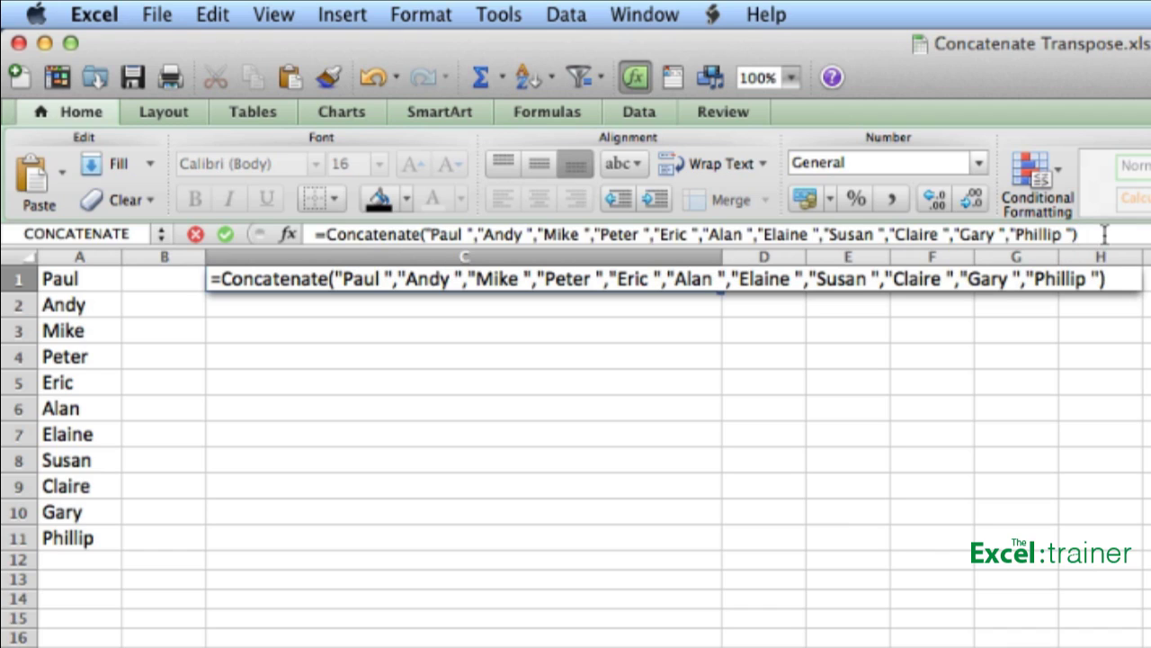
key(Return)
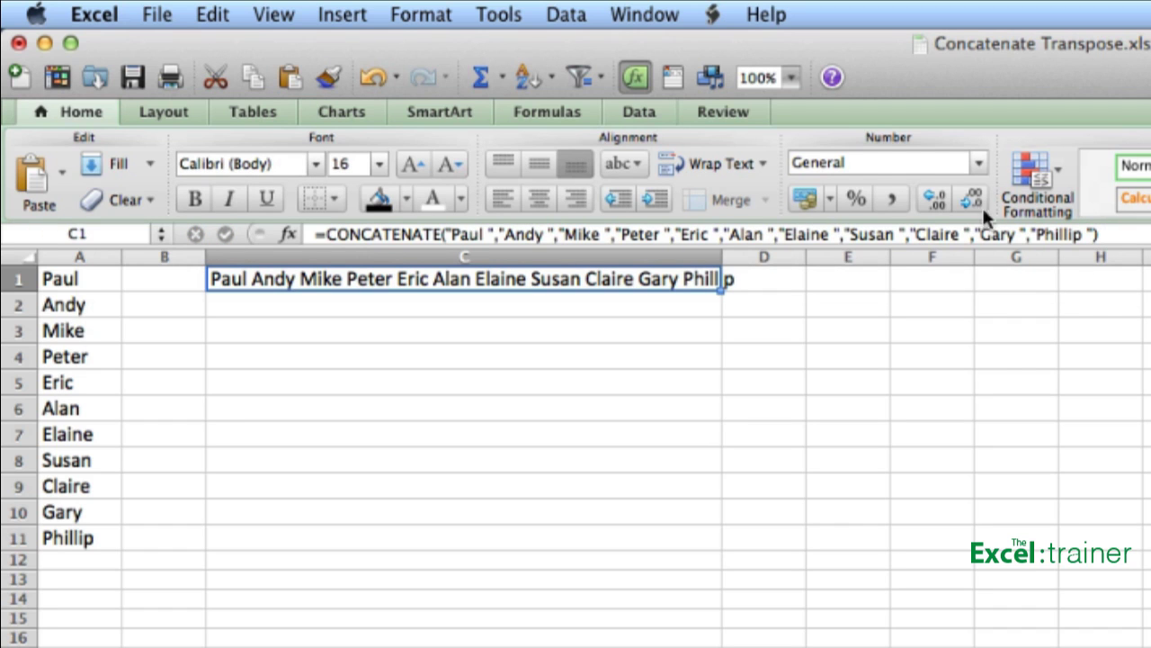
drag(725, 256, 765, 255)
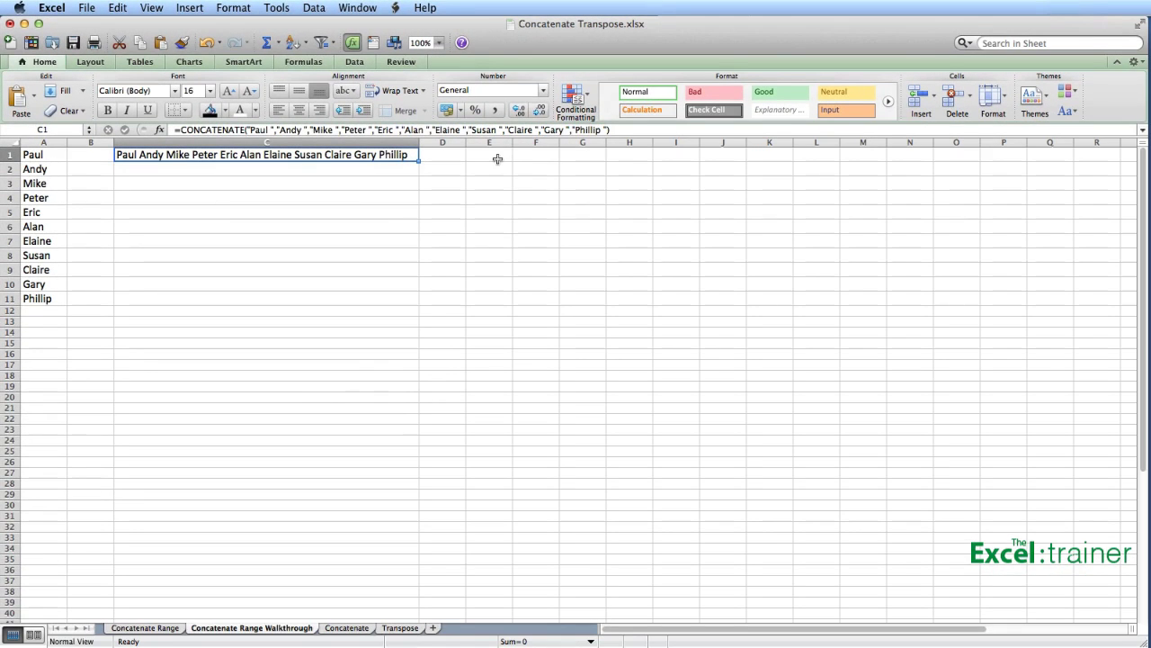